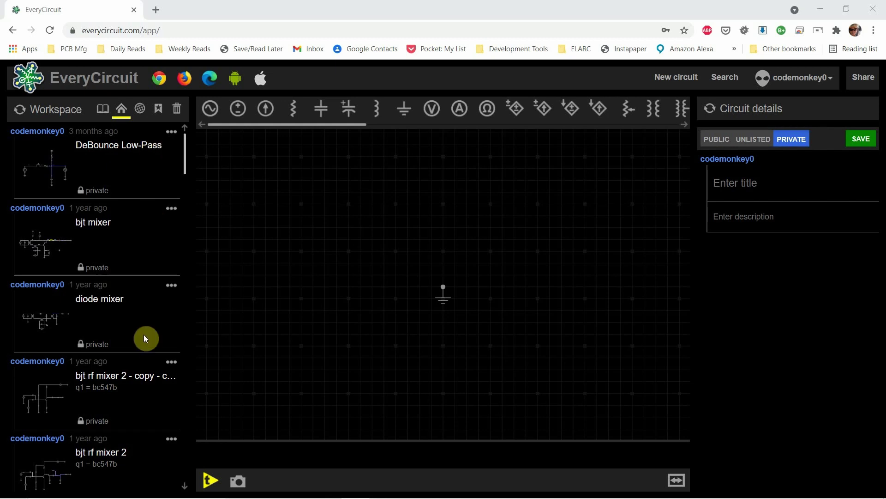
pyautogui.click(142, 109)
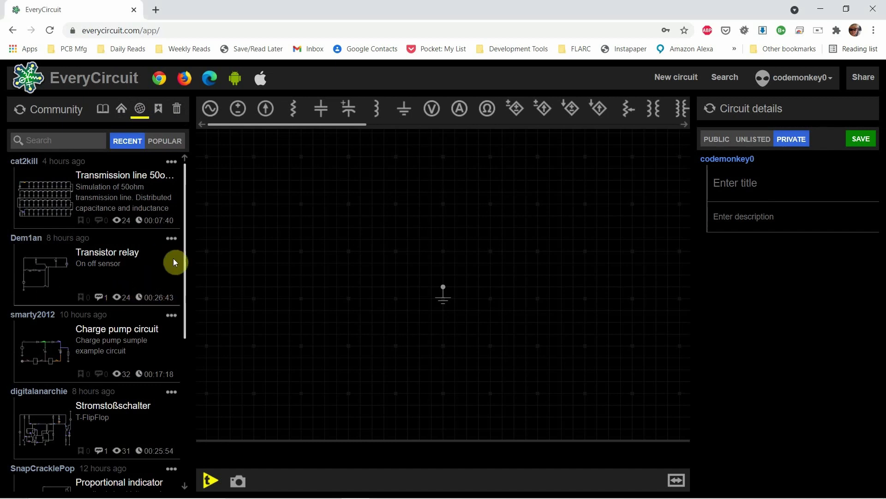
pyautogui.moveTo(185, 311); pyautogui.dragTo(183, 420)
pyautogui.click(102, 109)
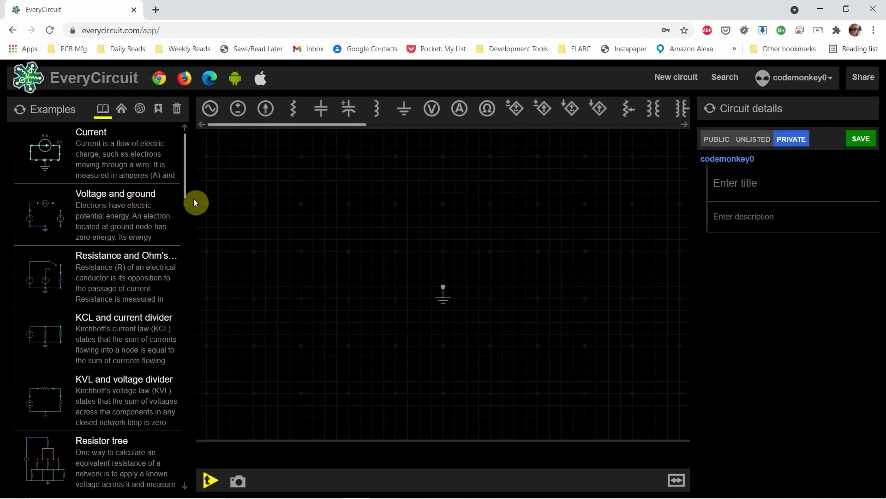
pyautogui.click(122, 111)
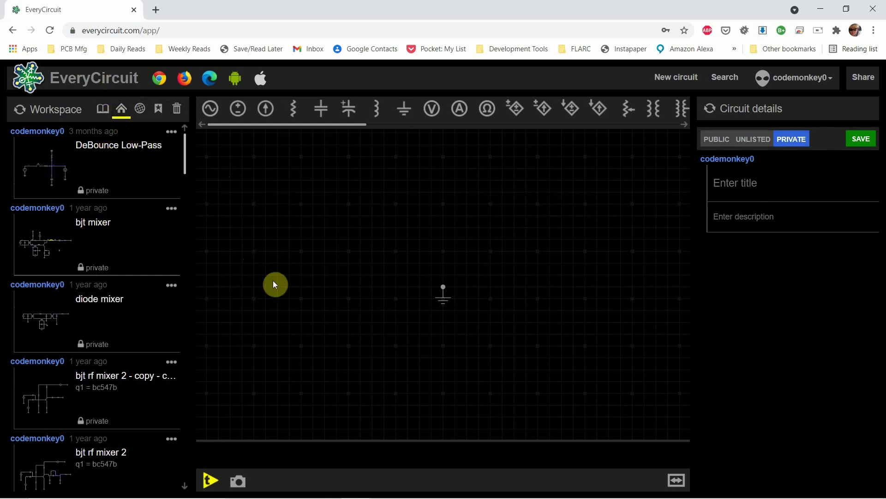
# - Preview the DeBounce Low-Pass and bjt mixer example circuits, panning each view
pyautogui.click(46, 178)
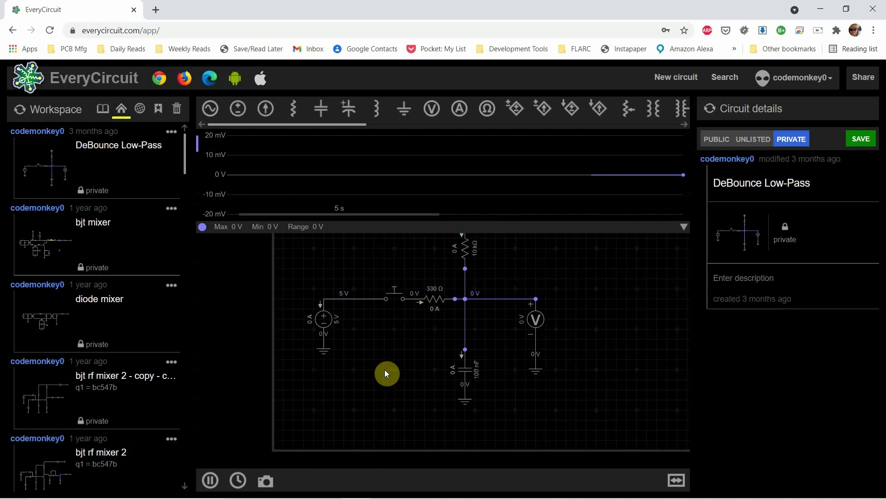
pyautogui.moveTo(391, 351)
pyautogui.mouseDown()
pyautogui.moveTo(391, 329)
pyautogui.moveTo(384, 363)
pyautogui.moveTo(334, 366)
pyautogui.mouseUp()
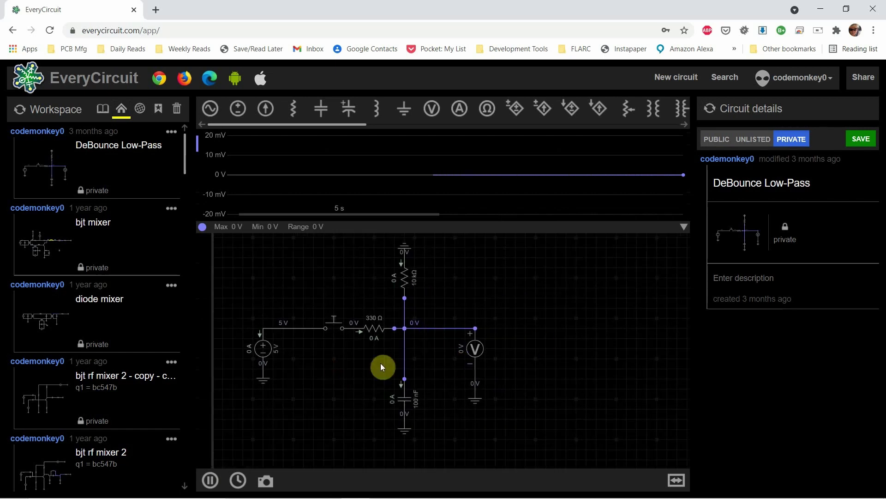
pyautogui.click(47, 258)
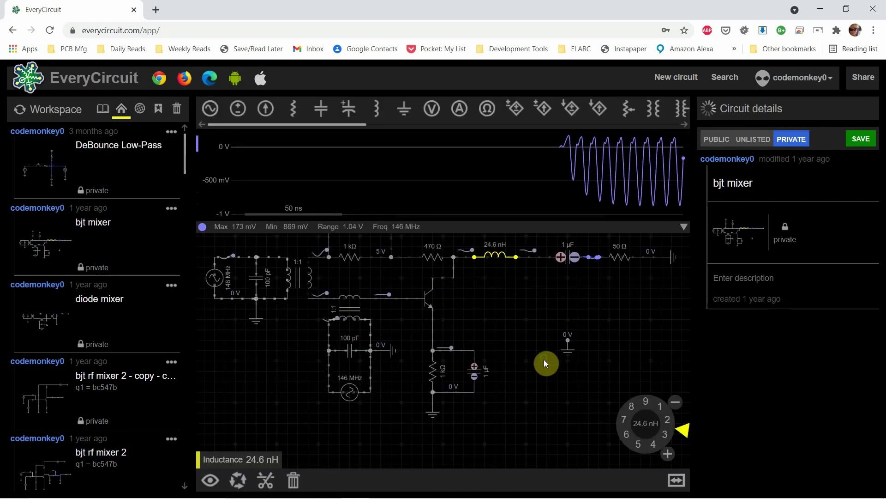
pyautogui.moveTo(544, 359); pyautogui.dragTo(544, 401)
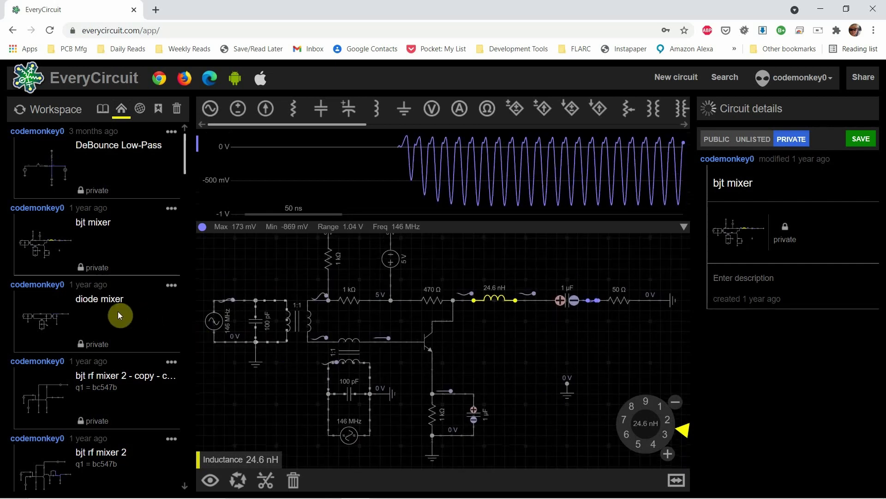
# - Load the Slow Start circuit from the workspace list and press its push button
pyautogui.scroll(-2, 117, 311)
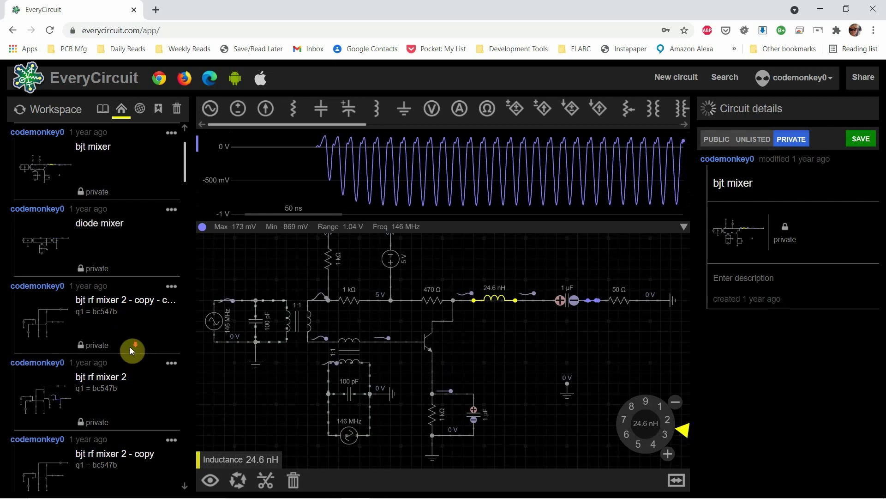
pyautogui.scroll(-2, 132, 346)
pyautogui.scroll(-2, 134, 402)
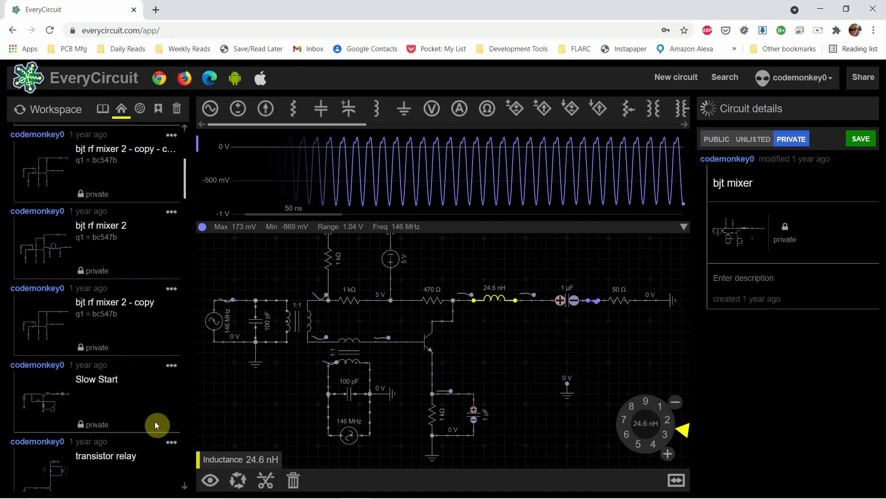
pyautogui.click(73, 406)
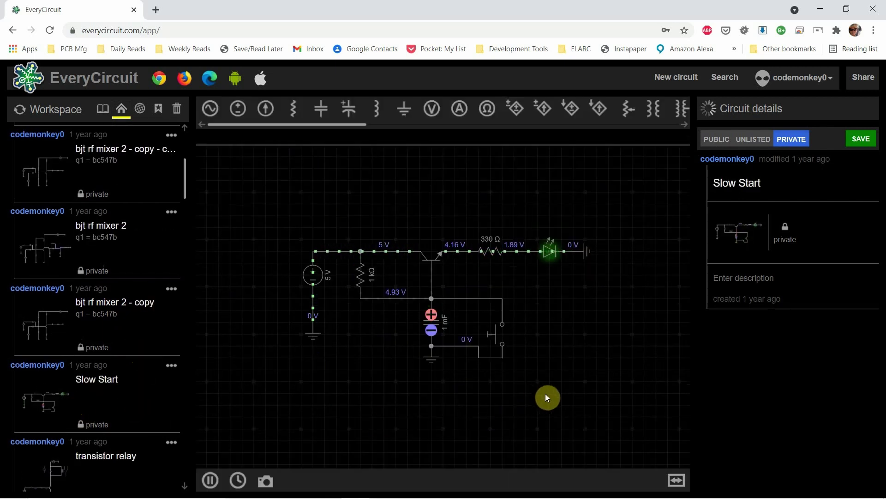
pyautogui.click(499, 337)
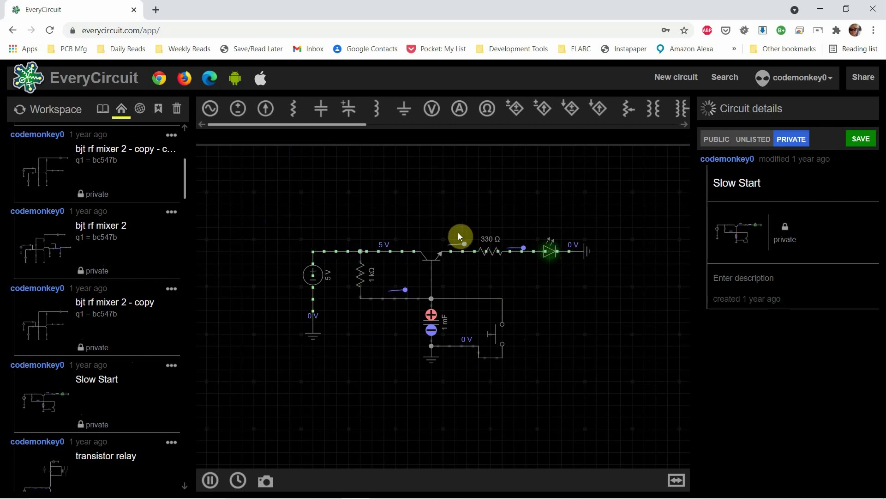
# - Start a new circuit with a 5 V DC source grounded at its bottom terminal
pyautogui.click(676, 77)
pyautogui.moveTo(443, 298); pyautogui.dragTo(306, 340)
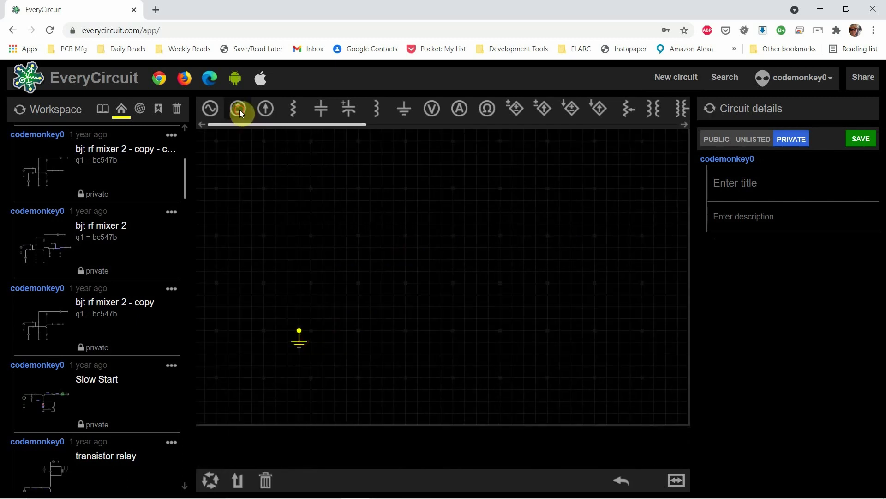
pyautogui.moveTo(239, 109); pyautogui.dragTo(290, 249)
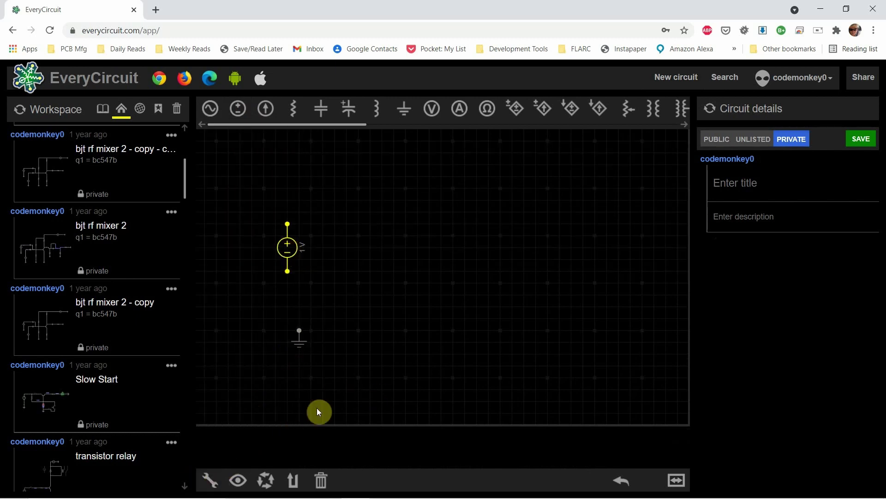
pyautogui.moveTo(677, 416); pyautogui.dragTo(637, 449)
pyautogui.click(462, 281)
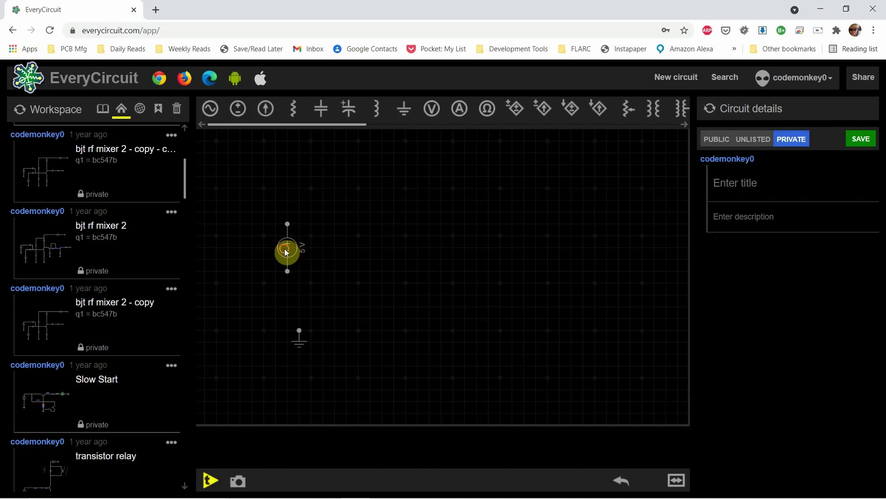
pyautogui.moveTo(288, 251); pyautogui.dragTo(299, 251)
pyautogui.moveTo(300, 338); pyautogui.dragTo(299, 279)
# - Add a 1 kΩ resistor to the canvas
pyautogui.click(423, 290)
pyautogui.click(415, 115)
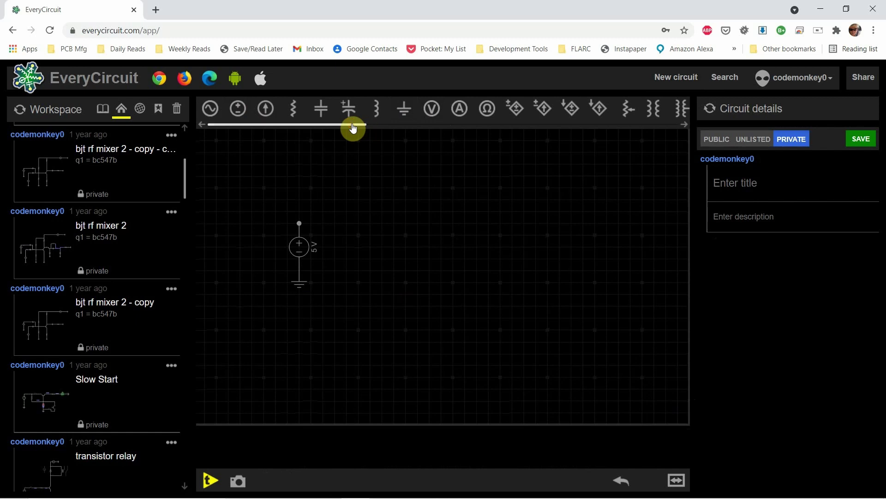
pyautogui.click(209, 119)
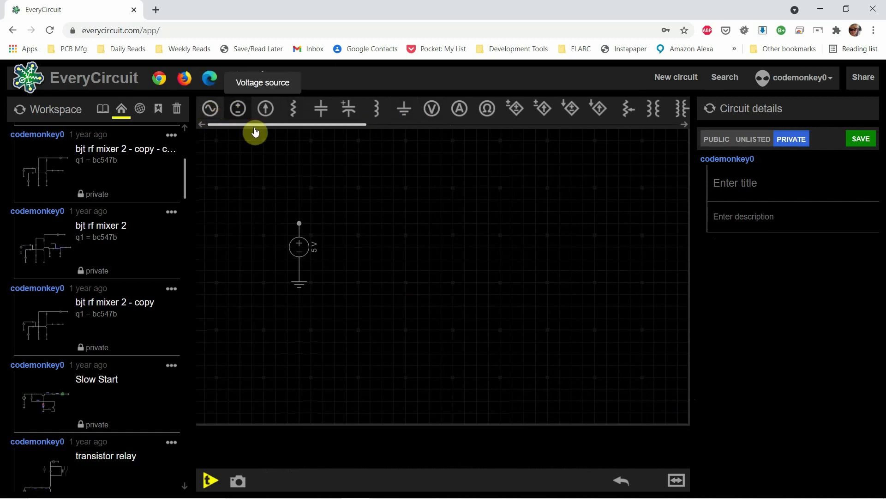
pyautogui.click(295, 109)
# - Position the resistor to the right of the source and scroll the parts toolbar
pyautogui.moveTo(230, 156); pyautogui.dragTo(384, 203)
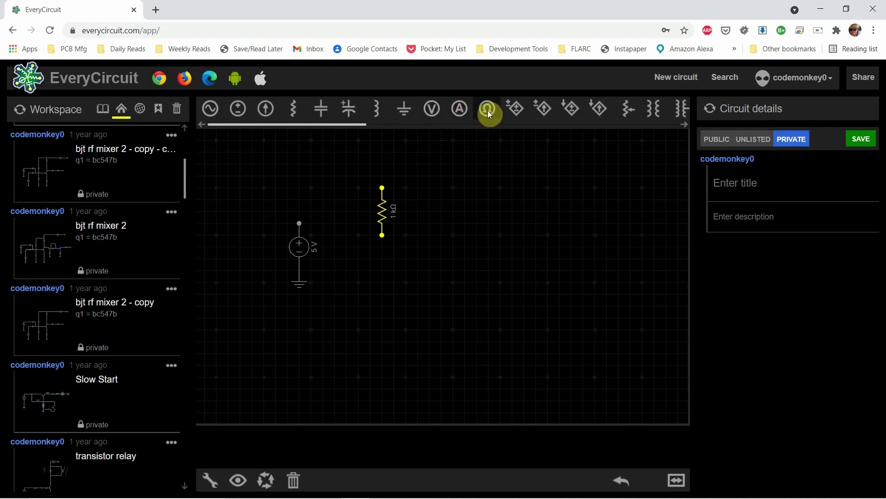
pyautogui.moveTo(362, 127); pyautogui.dragTo(425, 128)
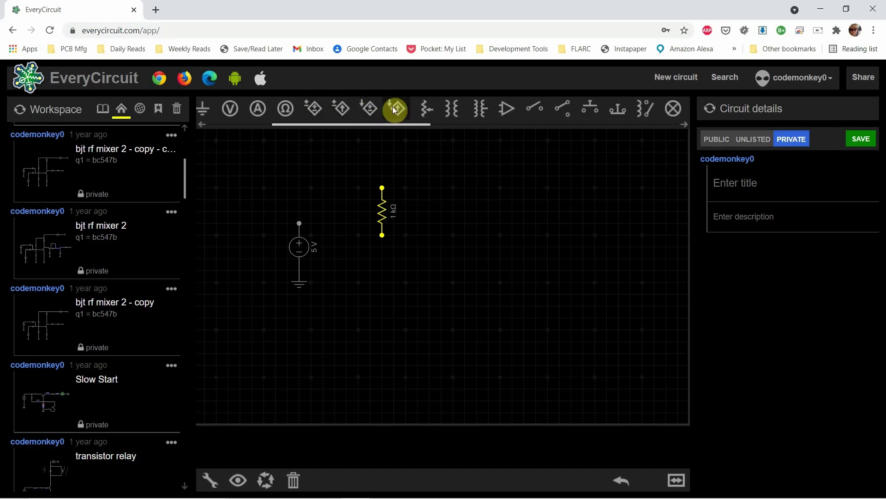
pyautogui.hscroll(1, 420, 122)
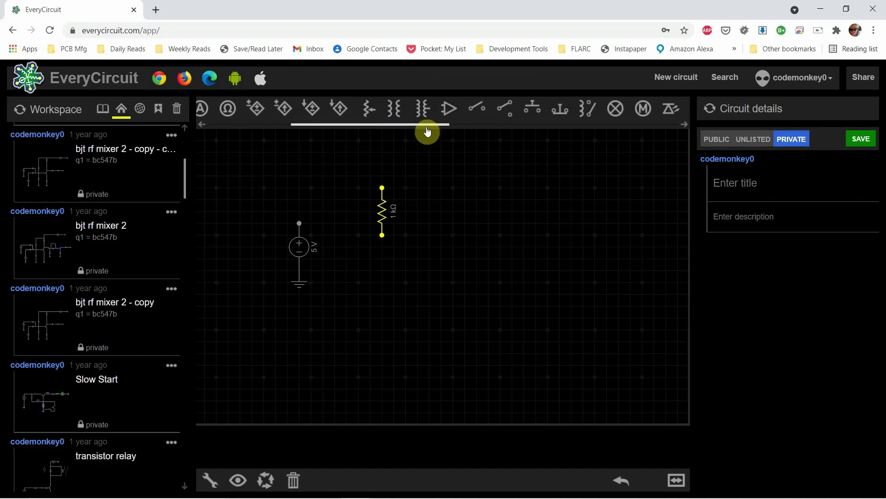
pyautogui.moveTo(427, 131); pyautogui.dragTo(467, 130)
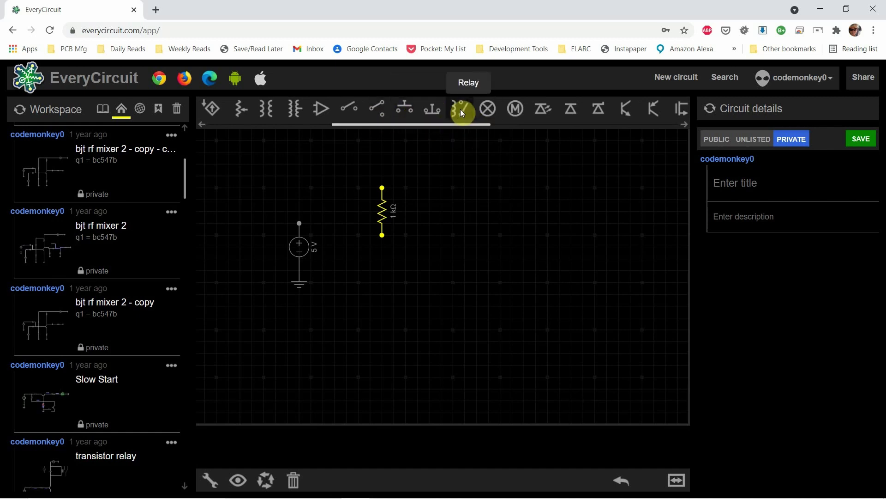
pyautogui.moveTo(469, 130); pyautogui.dragTo(514, 130)
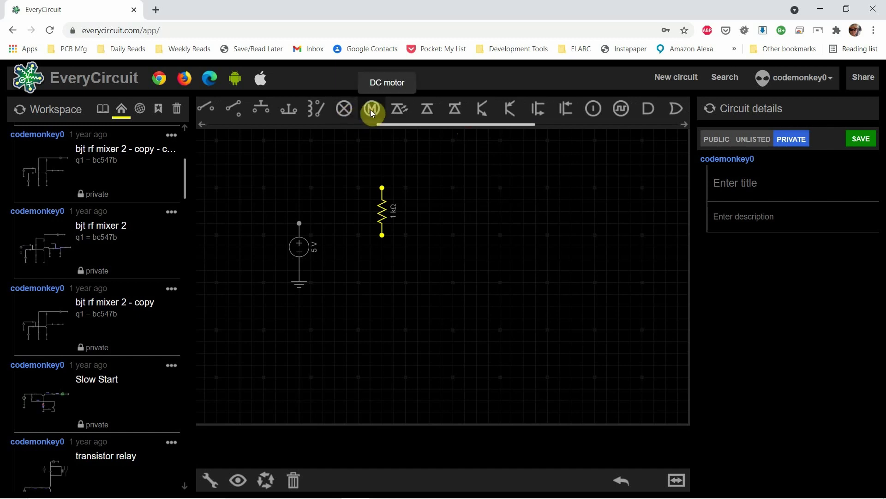
# - Place an LED below and to the right of the resistor
pyautogui.click(398, 108)
pyautogui.moveTo(239, 158); pyautogui.dragTo(441, 265)
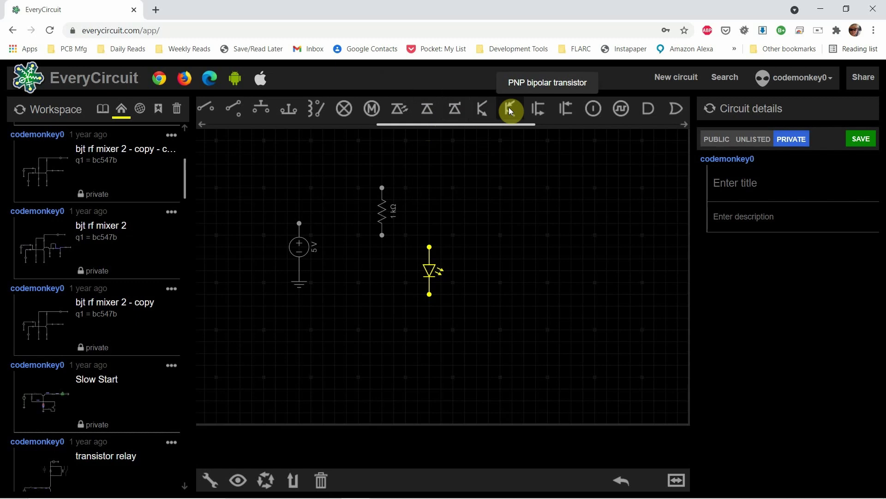
pyautogui.moveTo(527, 128); pyautogui.dragTo(603, 125)
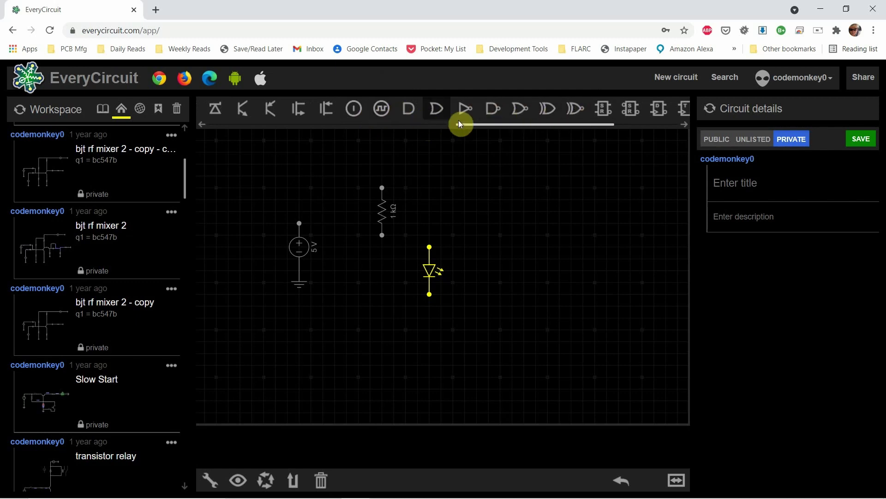
pyautogui.moveTo(485, 124); pyautogui.dragTo(542, 123)
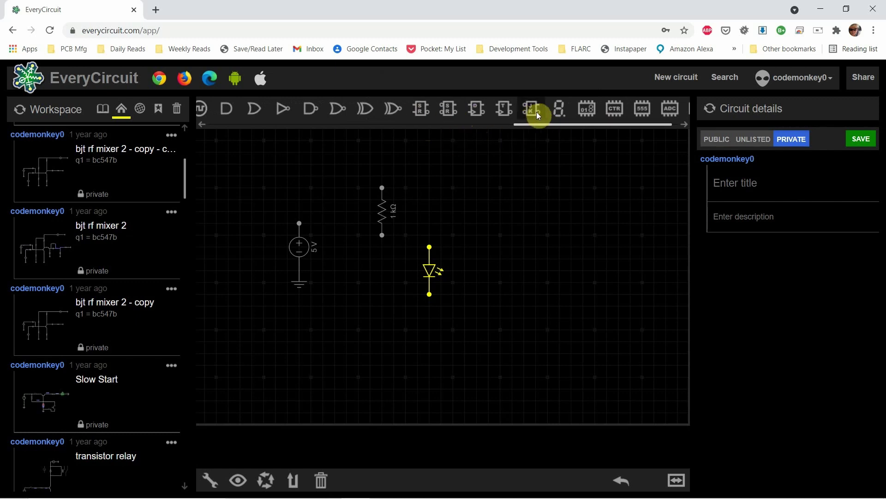
pyautogui.moveTo(562, 126); pyautogui.dragTo(605, 126)
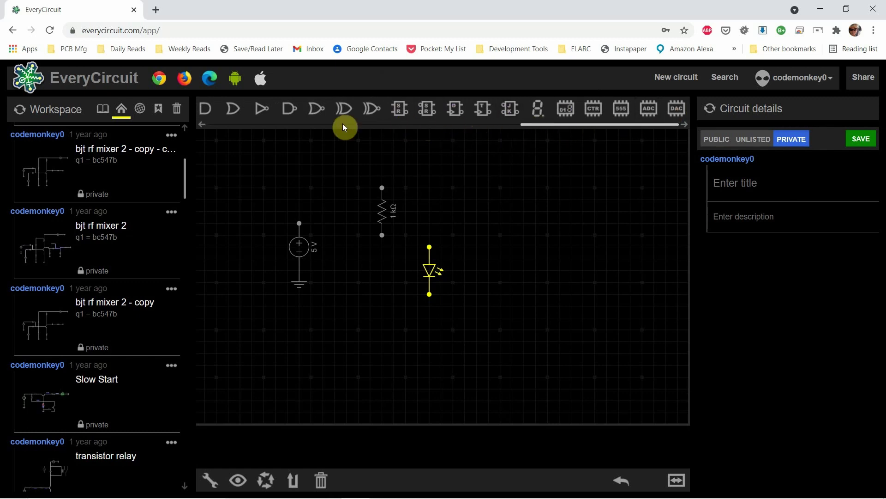
pyautogui.moveTo(544, 125); pyautogui.dragTo(206, 137)
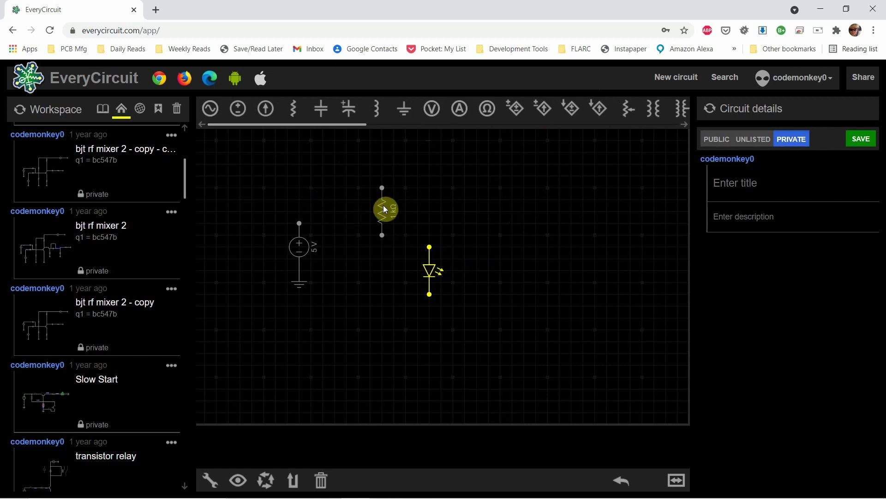
# - Turn the resistor horizontal and wire source, resistor and LED into a closed loop
pyautogui.moveTo(383, 208); pyautogui.dragTo(358, 196)
pyautogui.click(359, 199)
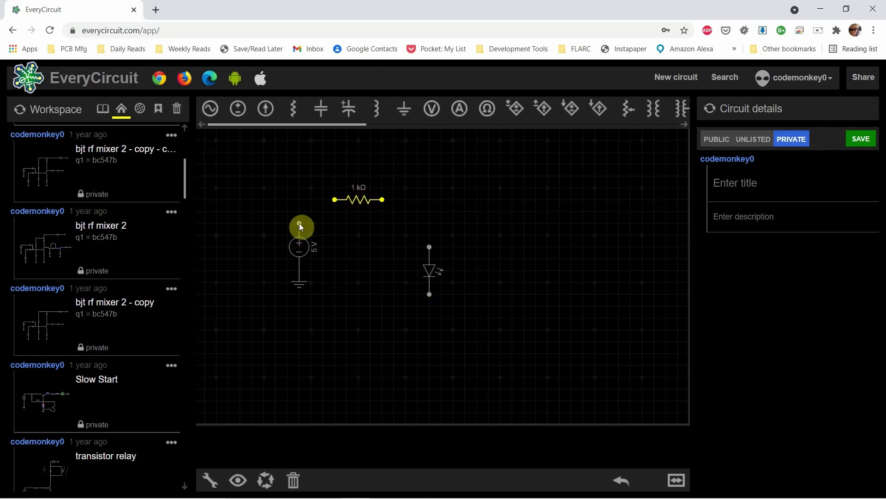
pyautogui.click(299, 223)
pyautogui.click(335, 200)
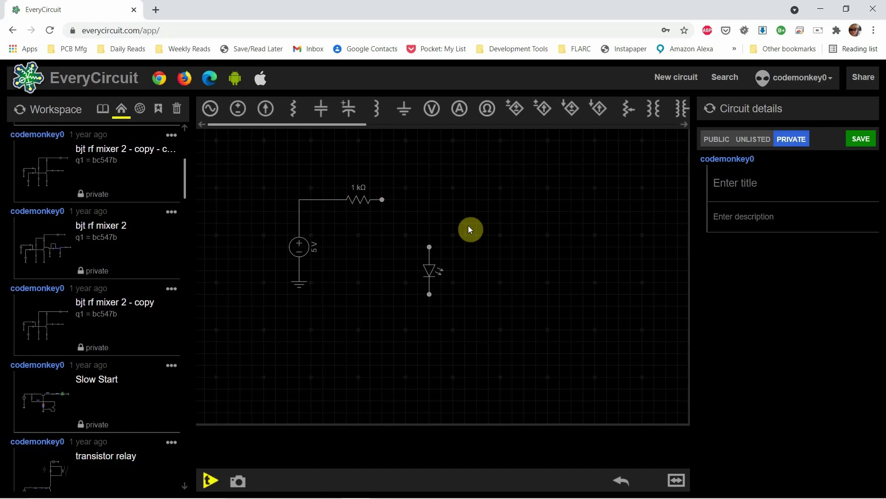
pyautogui.click(392, 205)
pyautogui.click(432, 248)
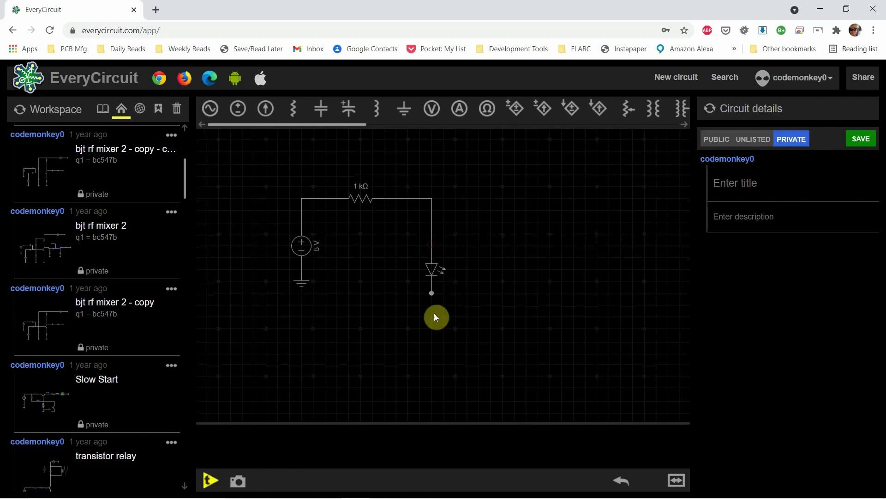
pyautogui.click(430, 293)
pyautogui.click(301, 271)
pyautogui.moveTo(432, 270); pyautogui.dragTo(420, 236)
pyautogui.click(465, 270)
# - Lower the resistor's value from 1 kΩ to 300 Ω
pyautogui.click(367, 200)
pyautogui.moveTo(669, 390); pyautogui.dragTo(682, 439)
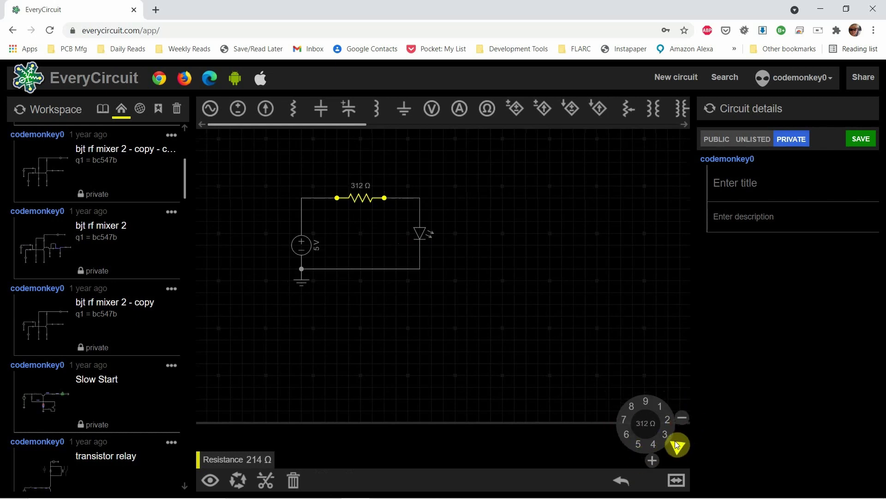
pyautogui.moveTo(675, 441); pyautogui.dragTo(675, 440)
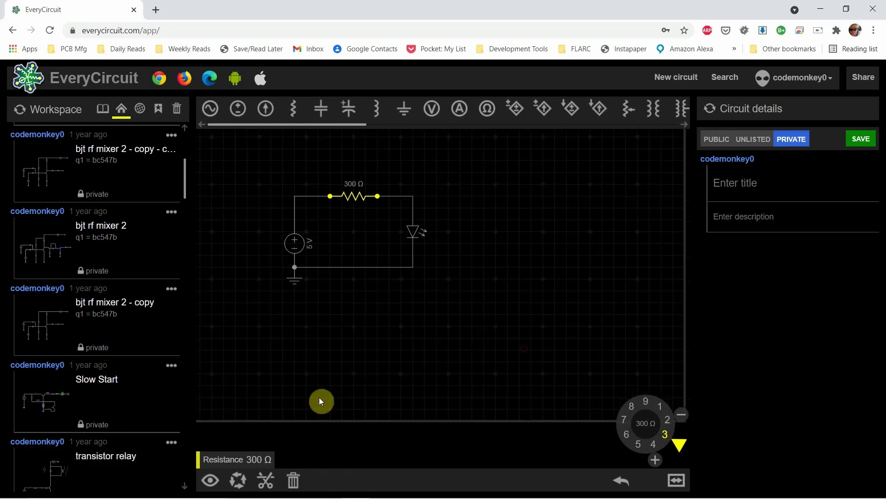
pyautogui.click(328, 329)
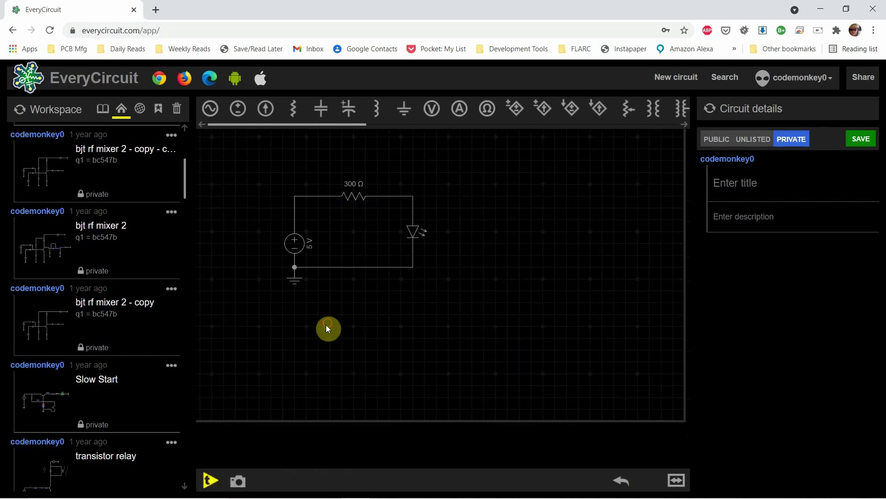
# - Run then stop the simulation, and place a voltmeter above the resistor
pyautogui.click(208, 483)
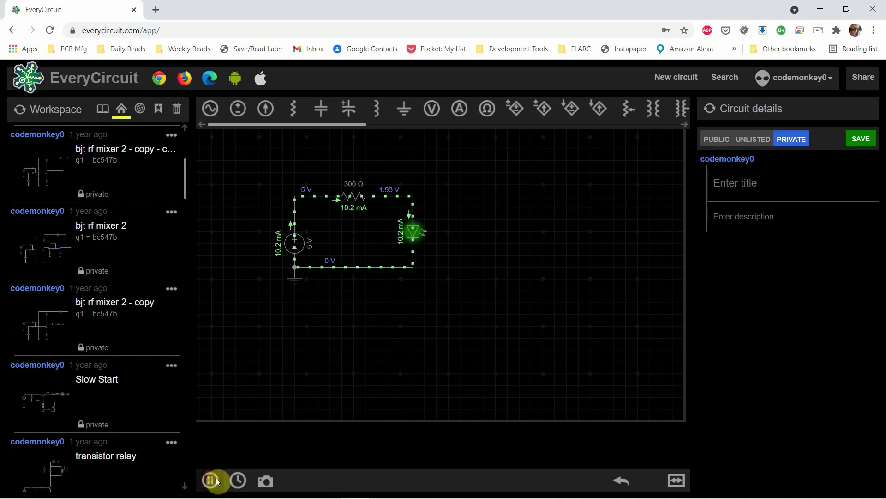
pyautogui.click(248, 476)
pyautogui.click(432, 109)
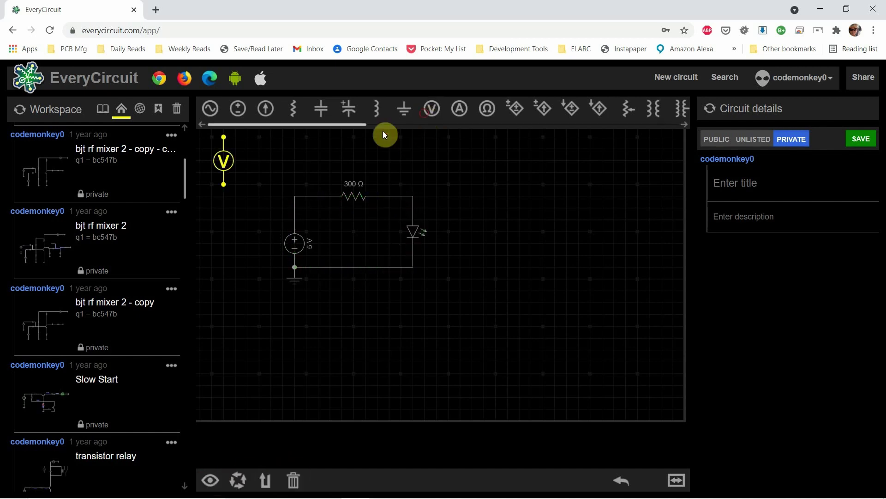
pyautogui.moveTo(225, 159)
pyautogui.mouseDown()
pyautogui.moveTo(274, 164)
pyautogui.moveTo(390, 148)
pyautogui.moveTo(392, 196)
pyautogui.mouseUp()
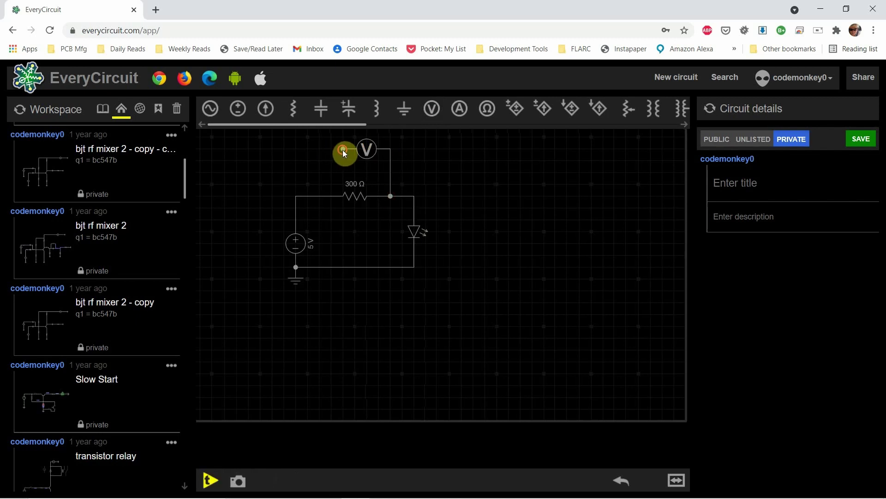
# - Connect the voltmeter across the resistor and run the simulation, reading 3.07 V at 10.2 mA
pyautogui.moveTo(344, 154); pyautogui.dragTo(331, 196)
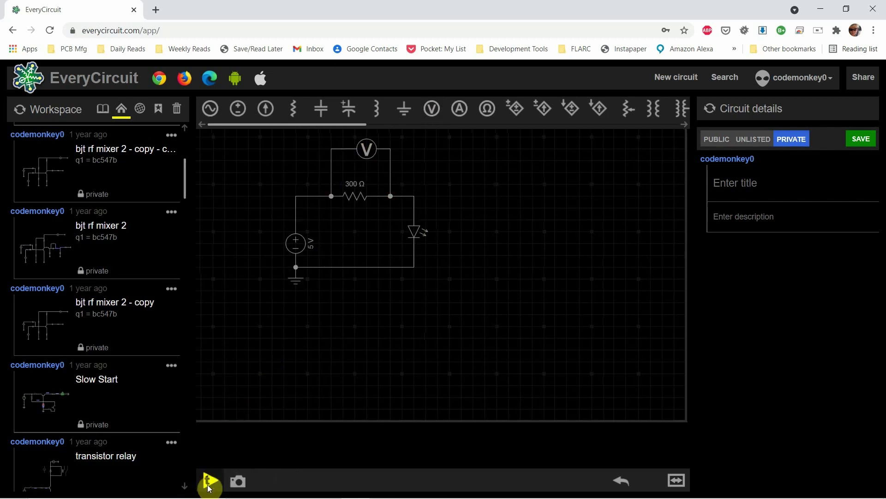
pyautogui.click(209, 484)
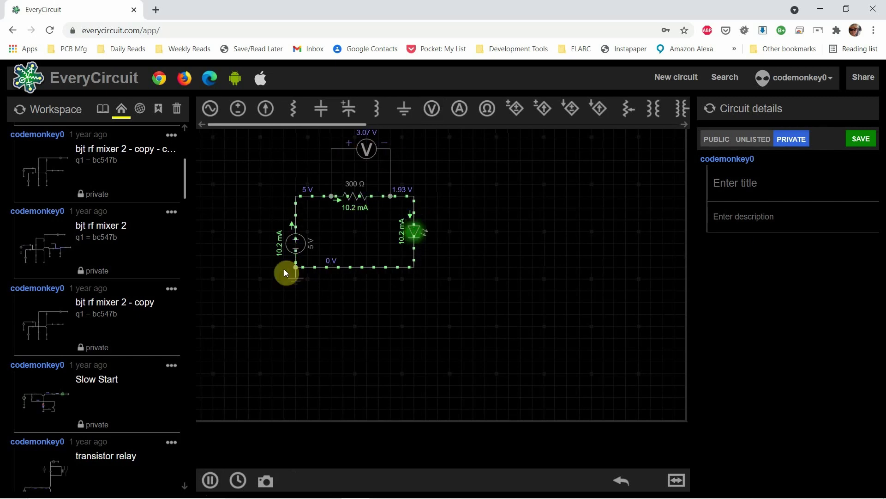
pyautogui.moveTo(467, 295); pyautogui.dragTo(458, 332)
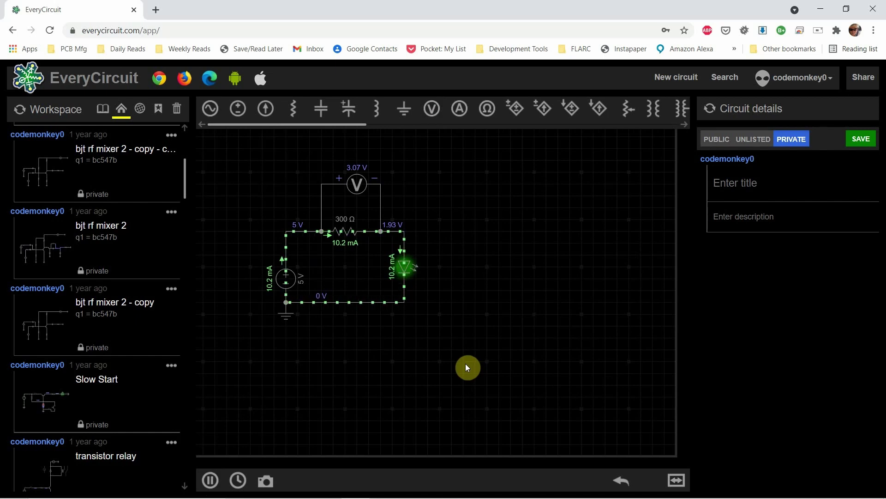
# - Add an AC source right of the LED and set its frequency to 89.2 kHz
pyautogui.moveTo(216, 113); pyautogui.dragTo(446, 284)
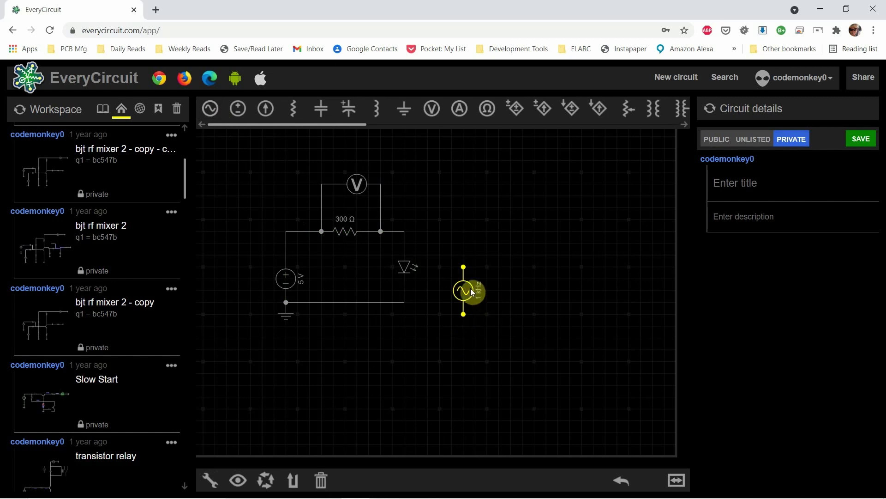
pyautogui.moveTo(469, 291); pyautogui.dragTo(468, 324)
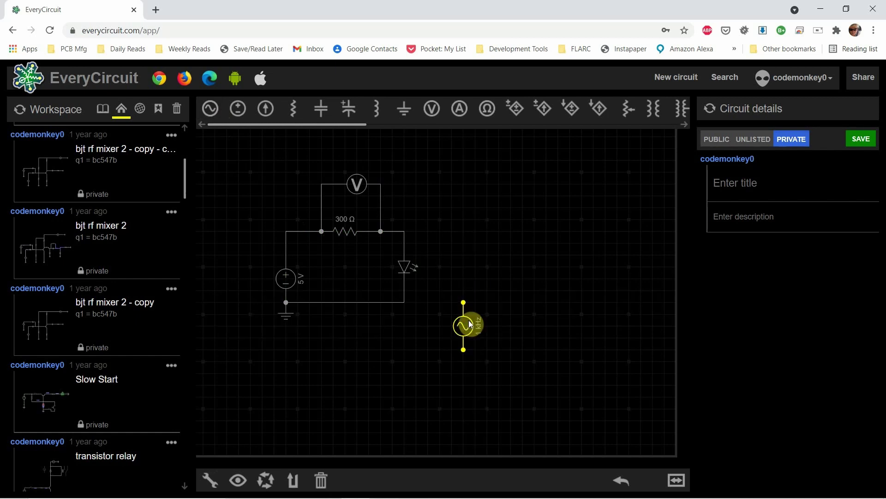
pyautogui.click(210, 482)
pyautogui.moveTo(667, 400); pyautogui.dragTo(645, 400)
pyautogui.click(483, 428)
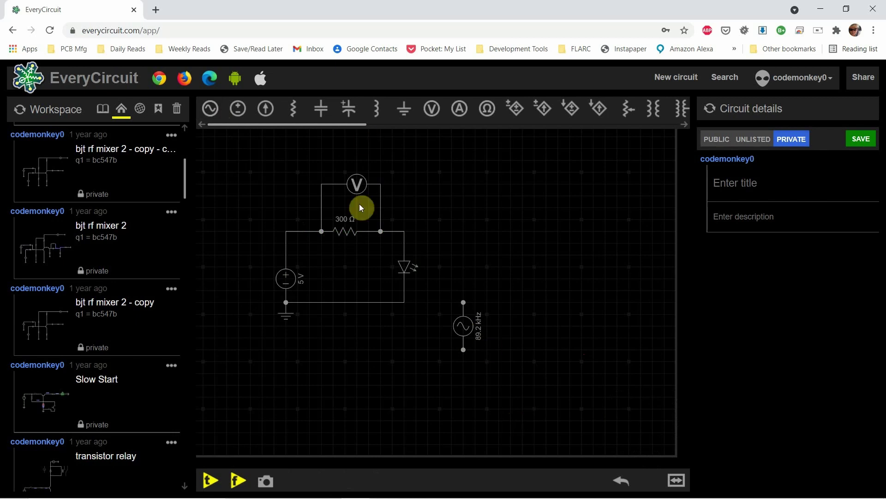
# - Inspect the LED's parameters, then deselect it
pyautogui.click(405, 270)
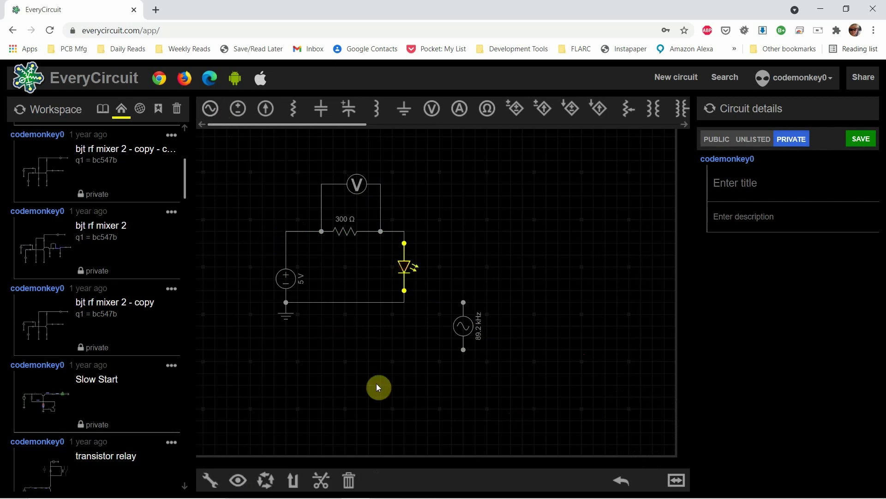
pyautogui.click(210, 480)
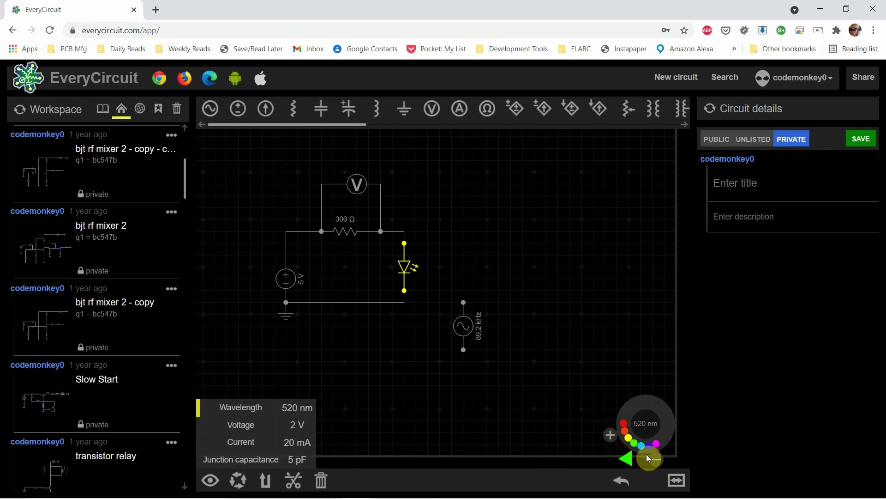
pyautogui.click(396, 396)
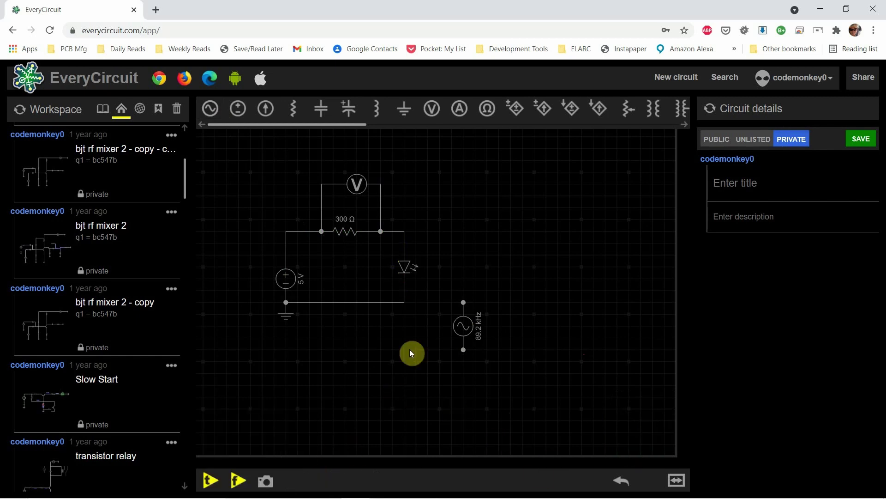
# - Title the circuit 'test' and save it as a private circuit
pyautogui.click(765, 182)
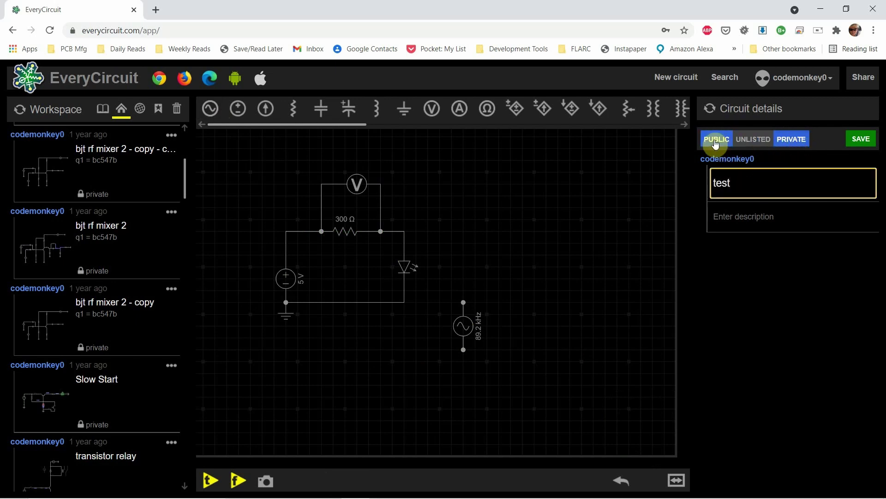
pyautogui.click(868, 143)
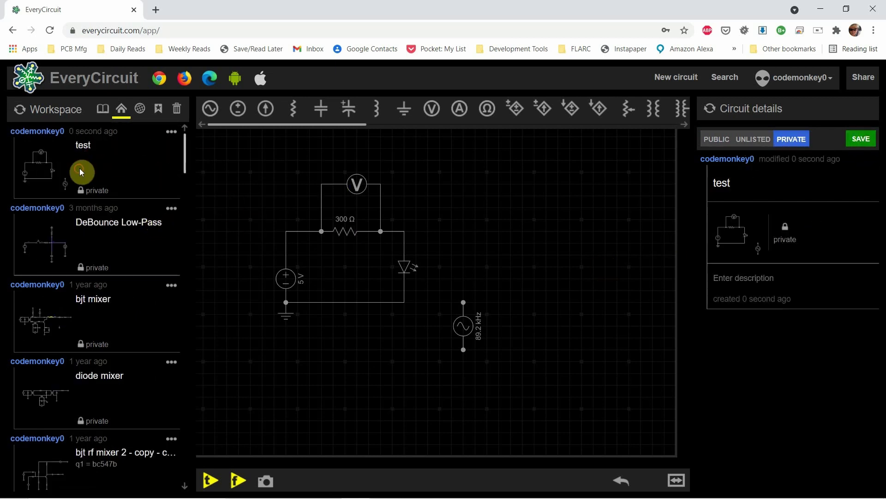
# - Reopen the saved 'test' circuit and shift the view up and left
pyautogui.click(667, 77)
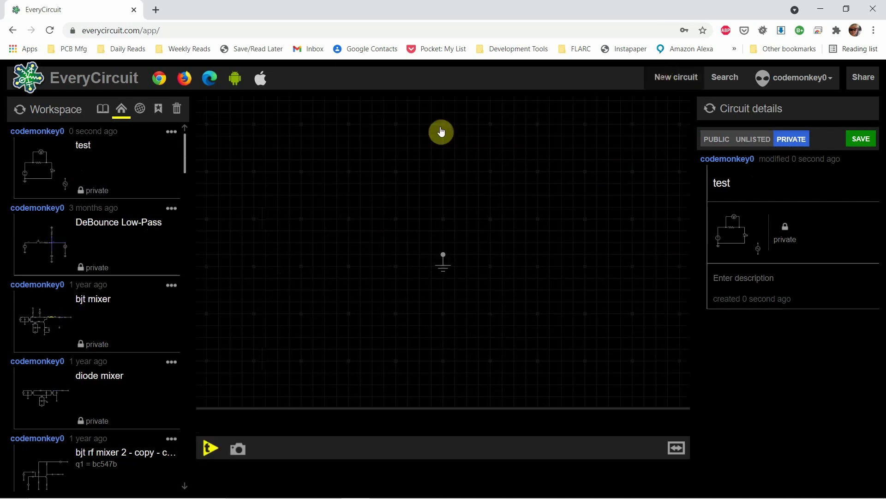
pyautogui.click(26, 169)
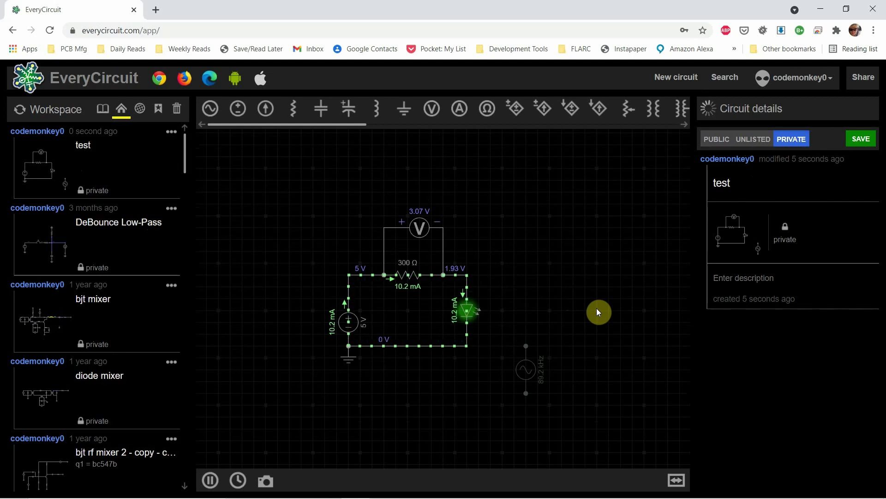
pyautogui.click(404, 373)
pyautogui.moveTo(421, 377); pyautogui.dragTo(406, 325)
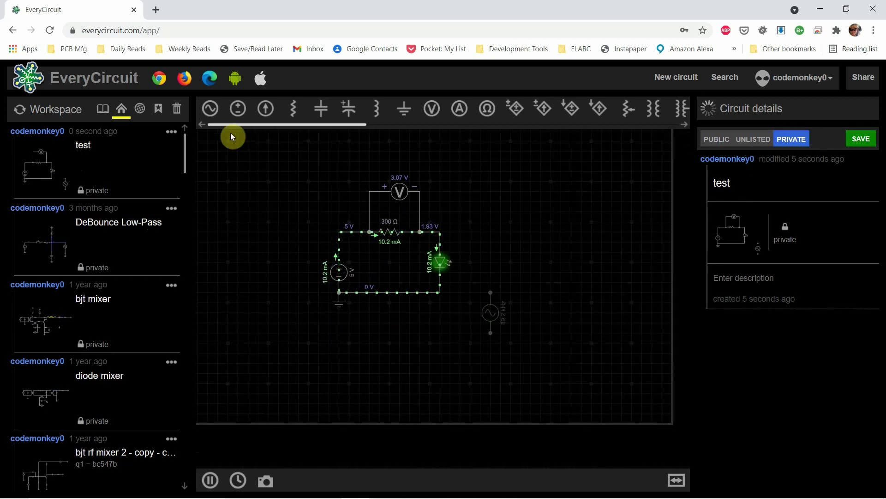
# - Place a new 1 kHz AC source to the left of the circuit
pyautogui.moveTo(211, 108); pyautogui.dragTo(237, 264)
pyautogui.moveTo(324, 234); pyautogui.dragTo(360, 212)
pyautogui.click(362, 222)
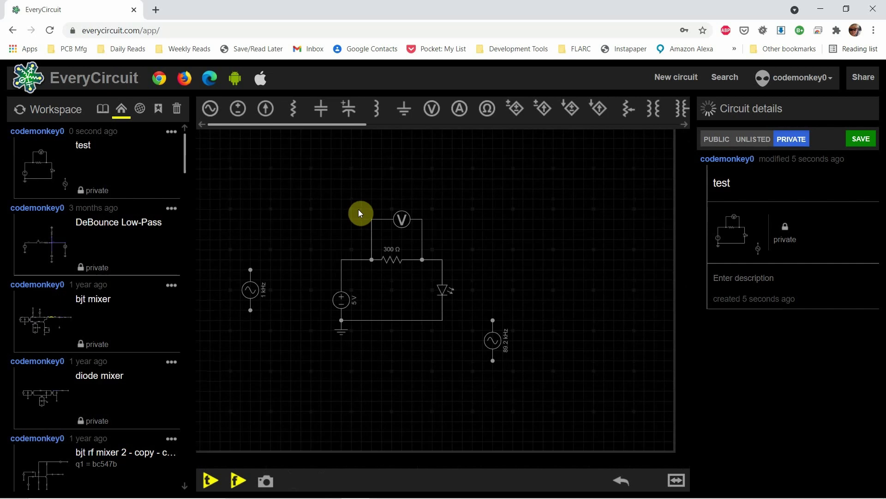
# - Delete the wires, voltmeter, 300 Ω resistor, LED and old ground
pyautogui.click(354, 255)
pyautogui.press('Delete')
pyautogui.click(402, 224)
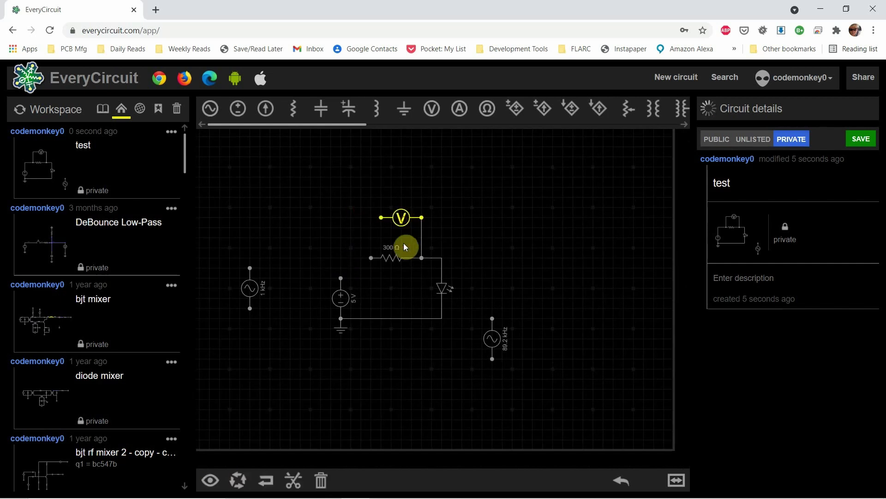
pyautogui.press('Delete')
pyautogui.click(411, 261)
pyautogui.press('Delete')
pyautogui.click(444, 287)
pyautogui.press('Delete')
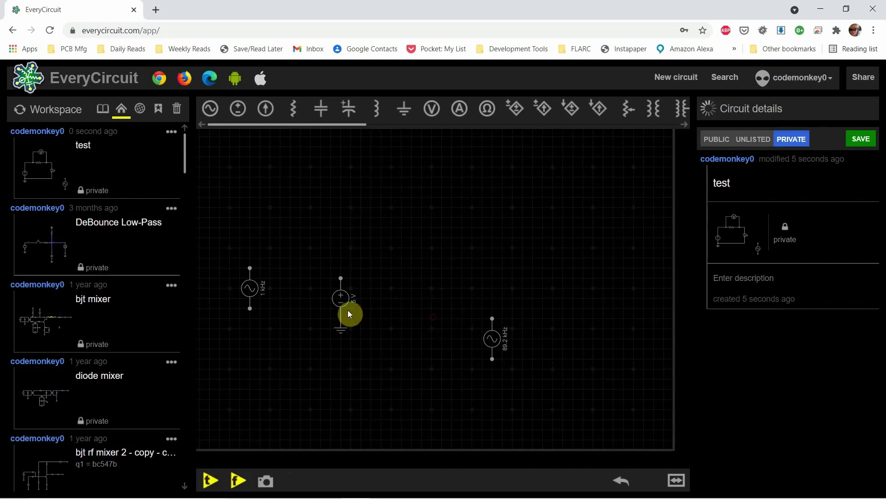
pyautogui.click(345, 329)
pyautogui.press('Delete')
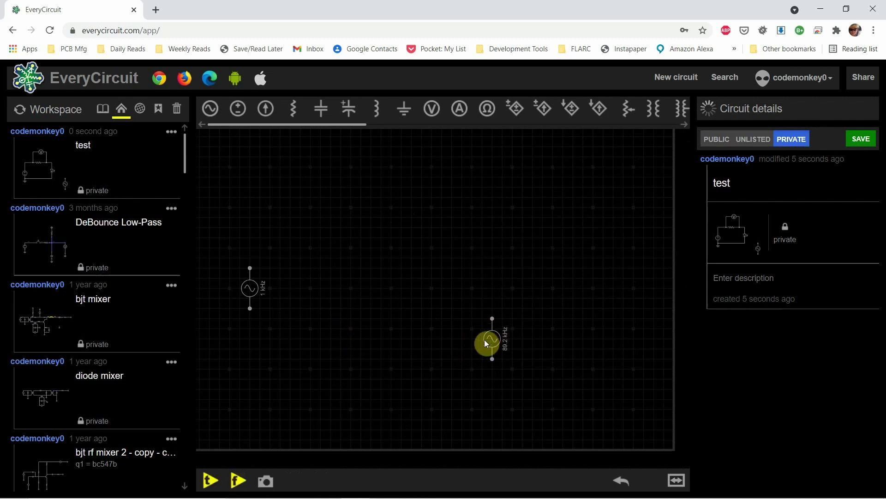
# - Remove the 89.2 kHz source and ground the 1 kHz source's bottom terminal
pyautogui.click(494, 341)
pyautogui.press('Delete')
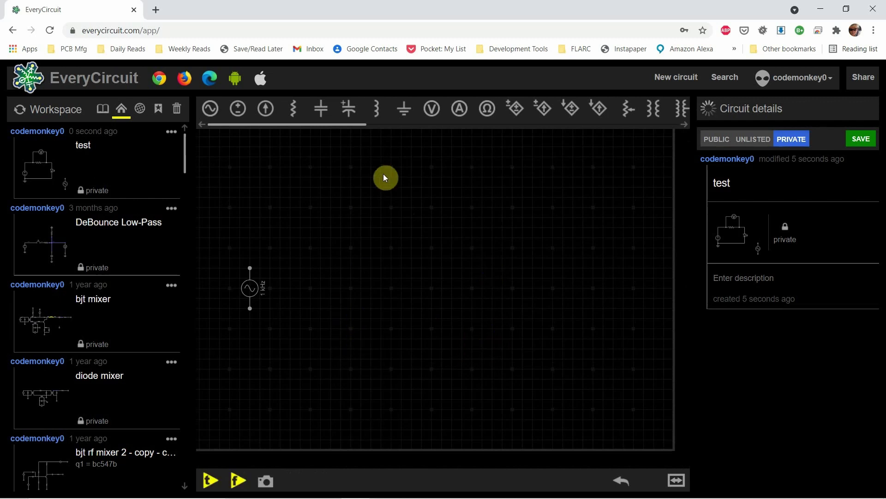
pyautogui.click(403, 109)
pyautogui.moveTo(208, 149); pyautogui.dragTo(265, 320)
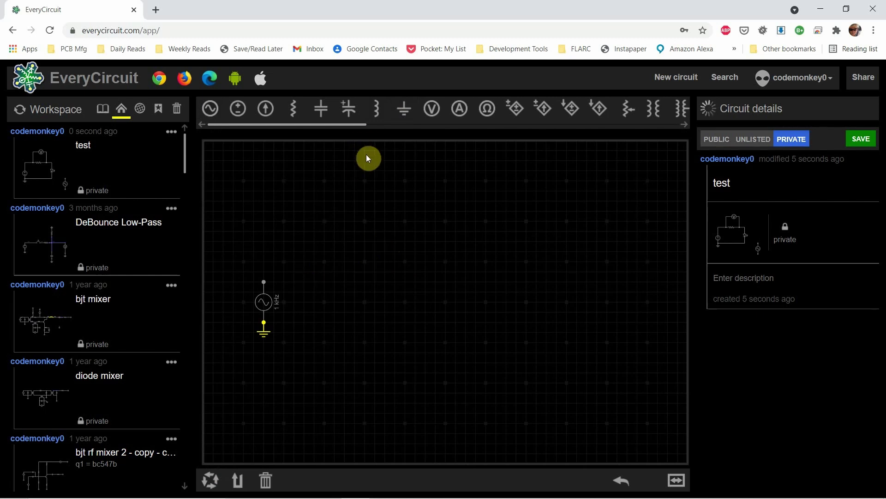
# - Place a horizontal 1 kΩ resistor at the source's top terminal and ground its right end
pyautogui.moveTo(291, 175); pyautogui.dragTo(351, 249)
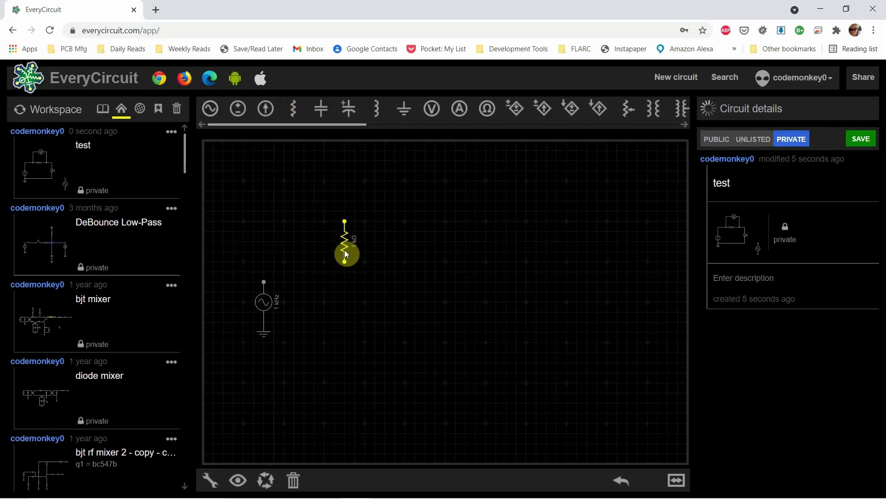
pyautogui.click(344, 250)
pyautogui.moveTo(346, 246)
pyautogui.mouseDown()
pyautogui.moveTo(283, 281)
pyautogui.moveTo(306, 271)
pyautogui.moveTo(294, 271)
pyautogui.mouseUp()
pyautogui.click(404, 109)
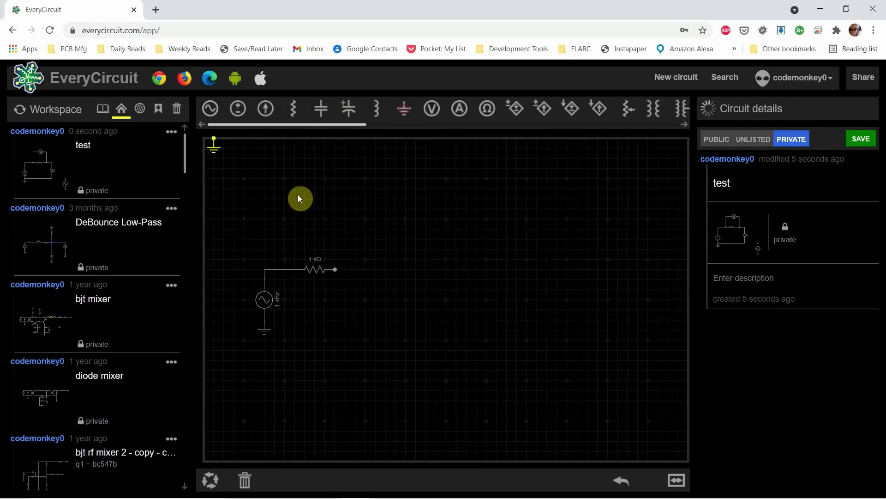
pyautogui.moveTo(220, 147); pyautogui.dragTo(334, 279)
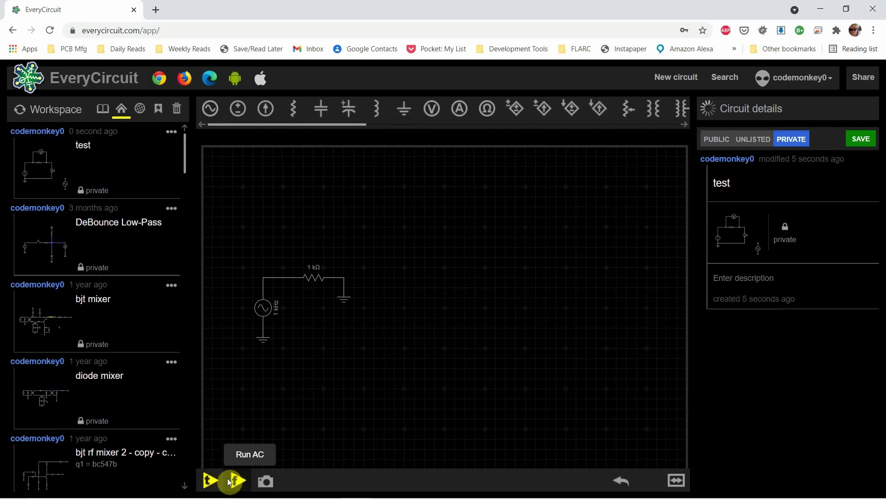
# - Start the transient simulation and select the wire between the source and the resistor
pyautogui.click(210, 480)
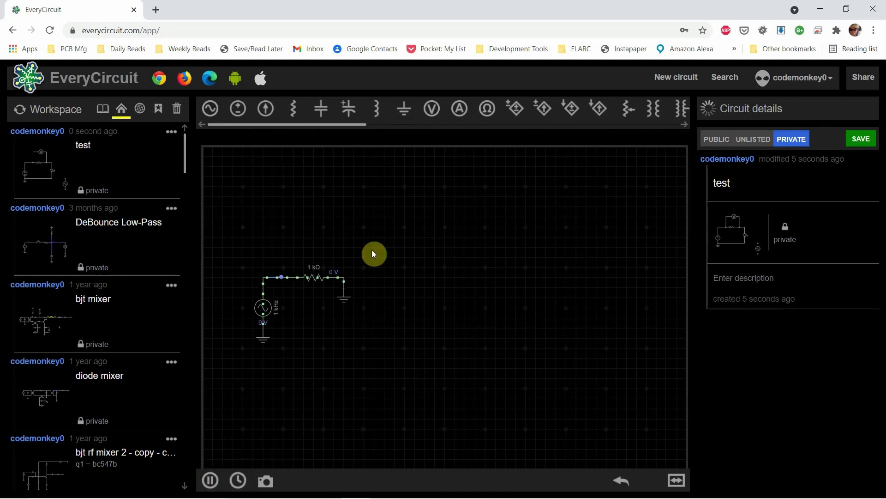
pyautogui.click(340, 279)
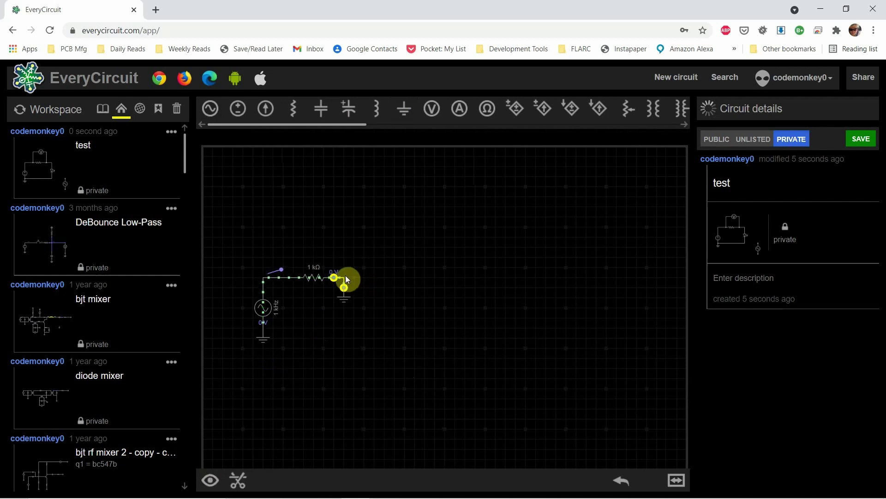
pyautogui.click(269, 444)
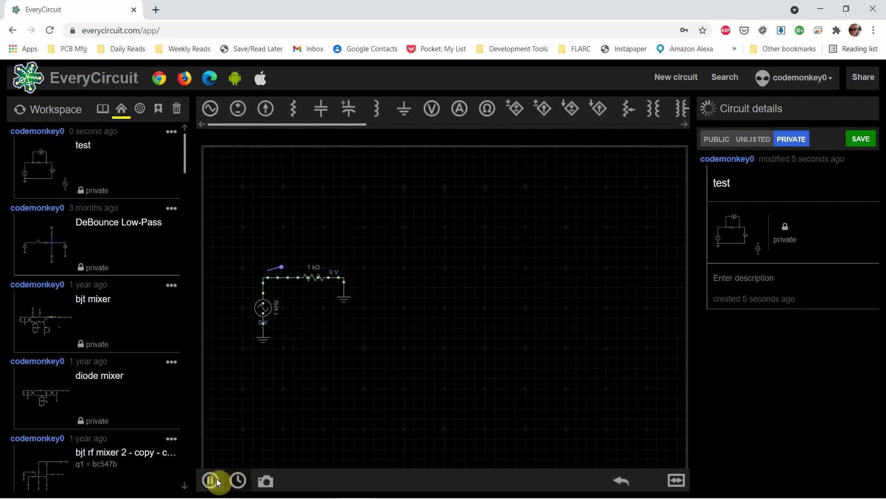
pyautogui.click(282, 426)
pyautogui.click(285, 279)
# - Probe that wire's voltage, then pause and stop the simulation
pyautogui.click(210, 480)
pyautogui.click(348, 263)
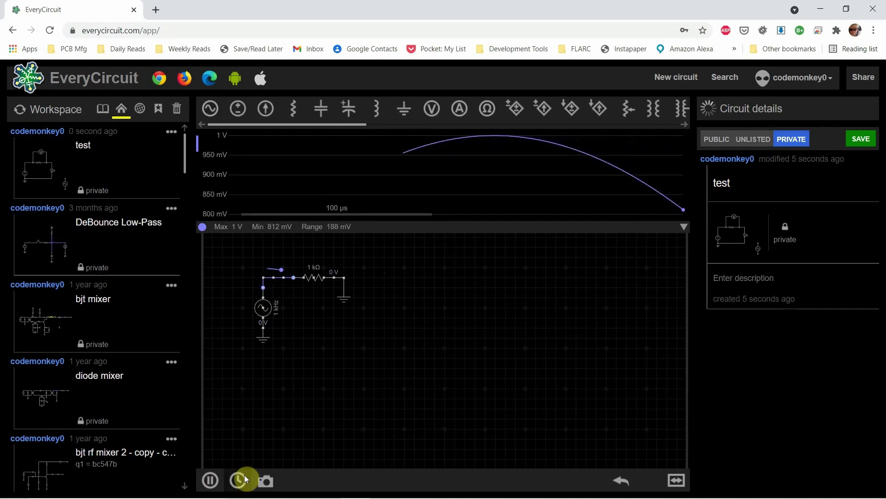
pyautogui.click(211, 482)
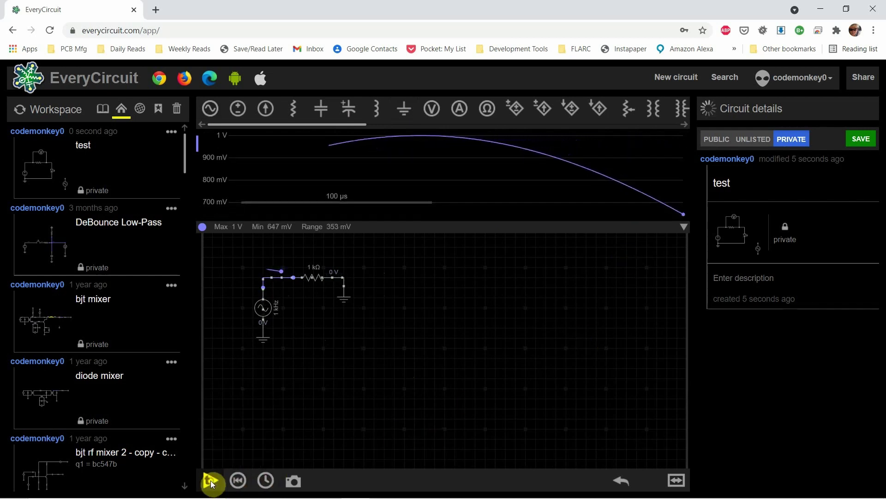
pyautogui.click(238, 480)
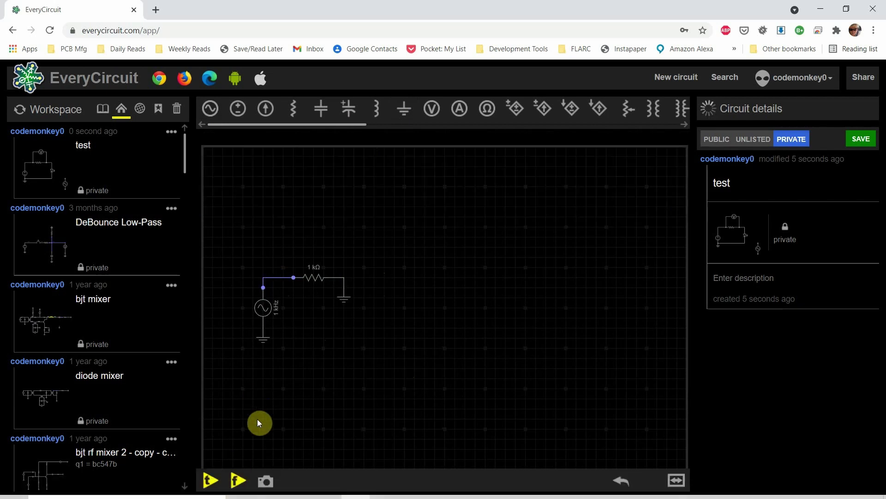
# - Run the AC sweep (flat 0 dB, 10 Hz–100 kHz) and take a black-background screenshot
pyautogui.click(237, 480)
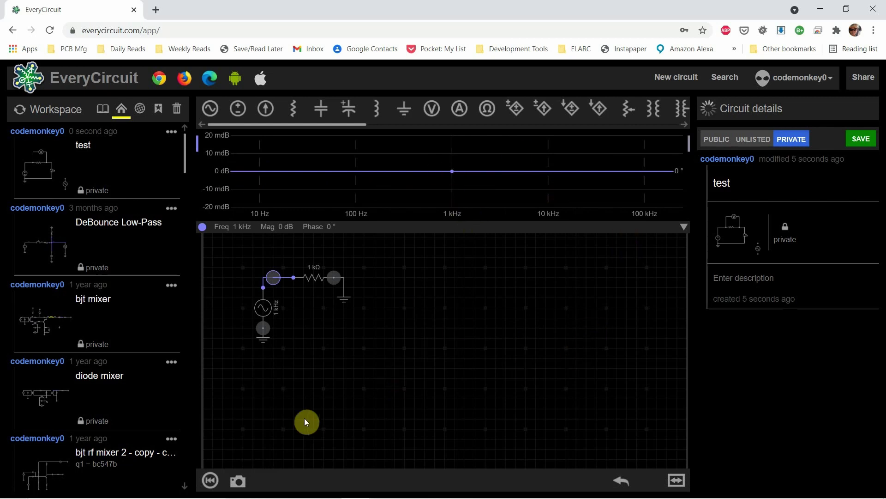
pyautogui.click(237, 483)
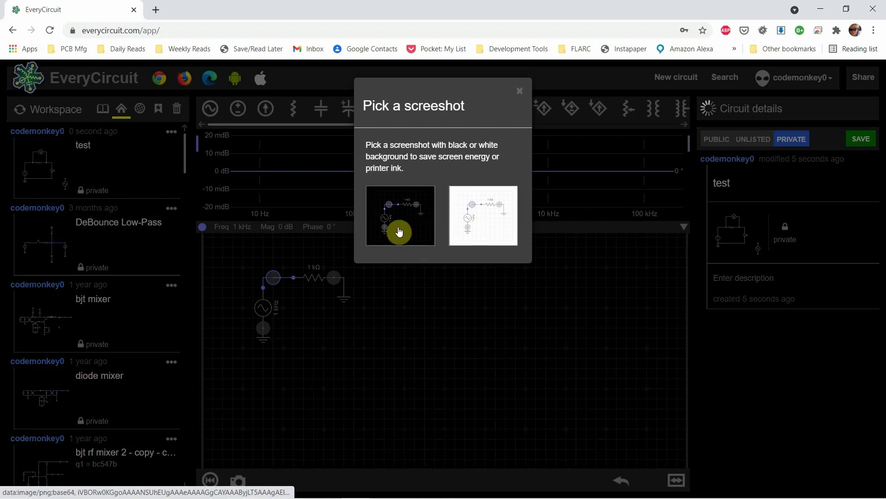
pyautogui.click(461, 330)
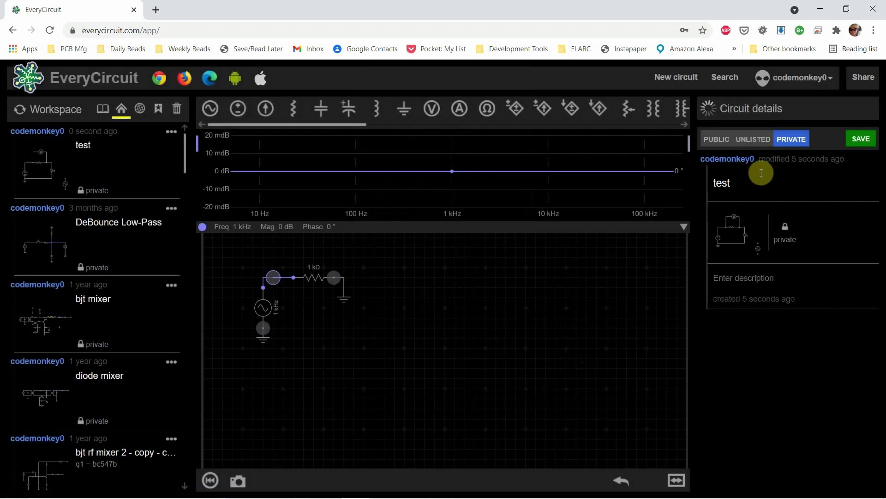
# - Make 'test' unlisted, select and copy its share link, then close the browser window
pyautogui.click(760, 145)
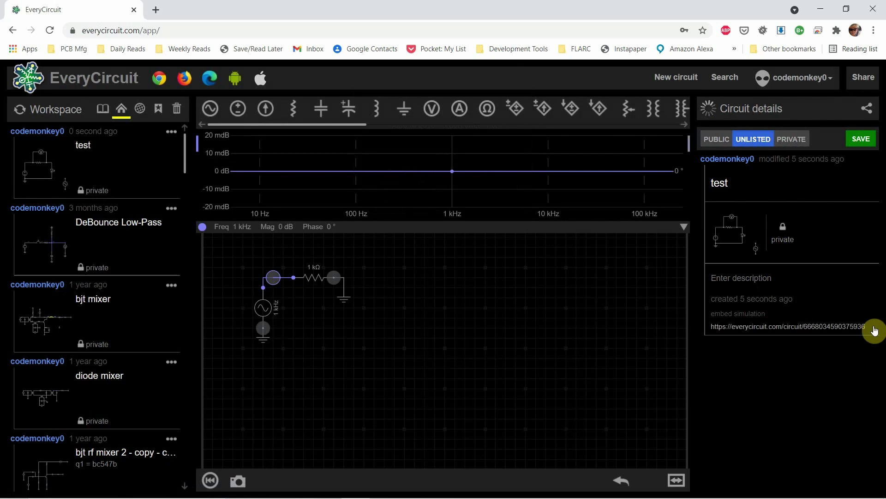
pyautogui.moveTo(874, 331); pyautogui.dragTo(709, 334)
pyautogui.click(710, 329)
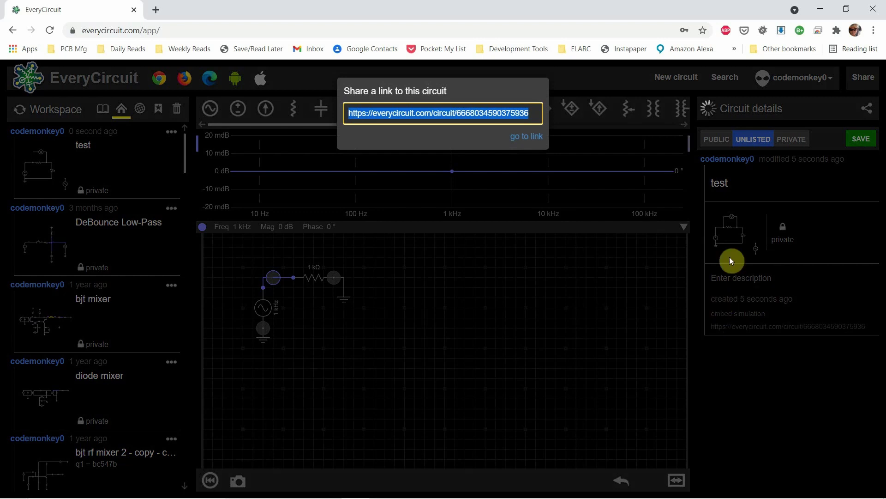
pyautogui.click(865, 139)
pyautogui.click(846, 331)
pyautogui.click(873, 8)
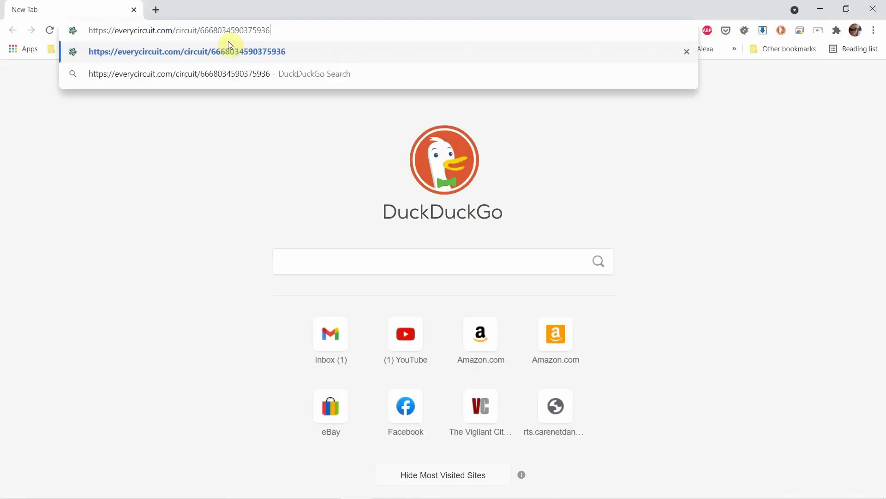
# - Load the pasted share link for 'test' in the new browser tab
pyautogui.press('Return')
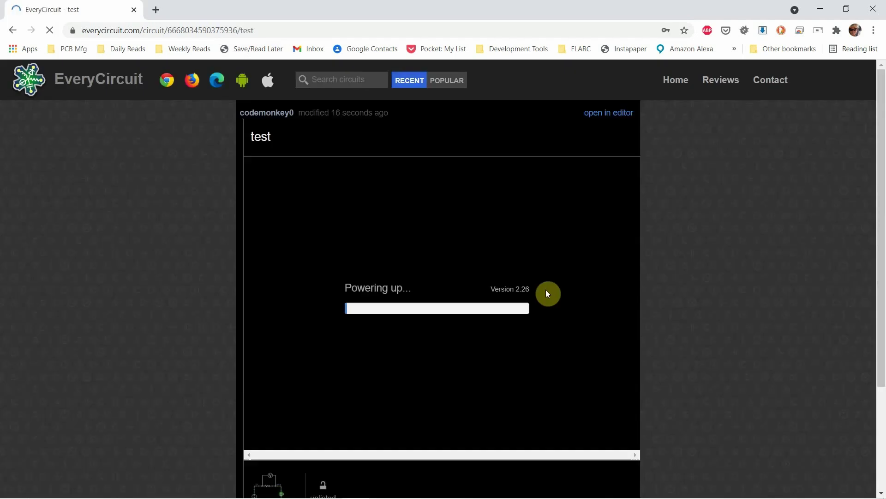